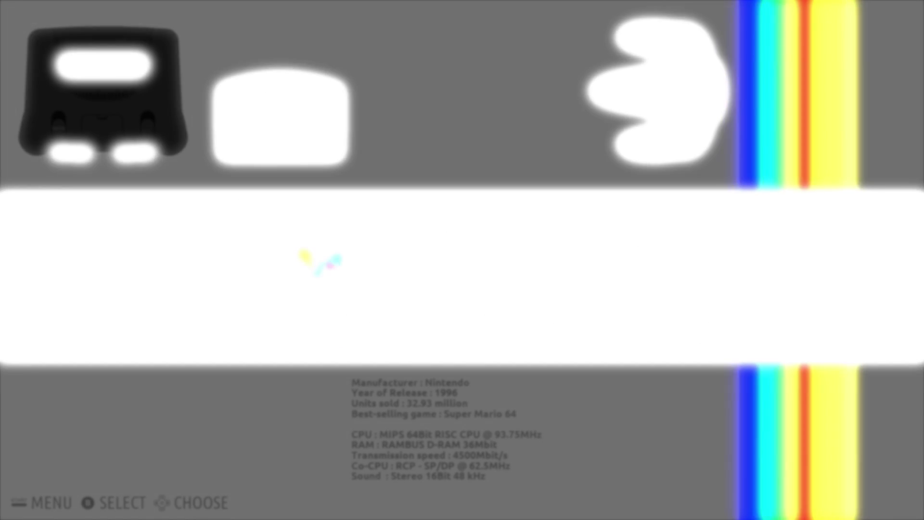
# Step: Browse the N64 game details, from 007 - GoldenEye to Mario Party 3, Majora's Mask and Ocarina of Time
pyautogui.press('Return')
pyautogui.press('Down')
pyautogui.press('Down')
pyautogui.press('Down')
pyautogui.press('Down')
pyautogui.press('Down')
pyautogui.press('Down')
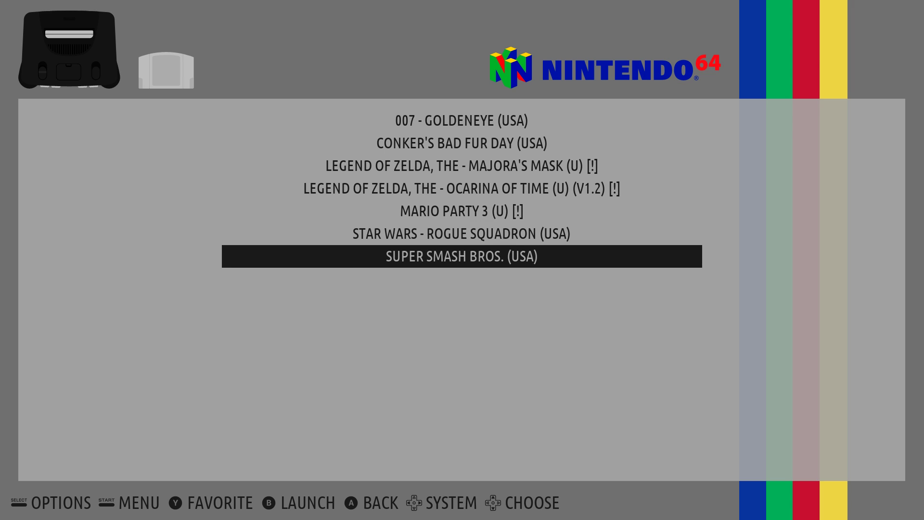
pyautogui.press('Up')
pyautogui.press('Up')
pyautogui.press('Up')
pyautogui.press('Up')
pyautogui.press('Up')
pyautogui.press('Up')
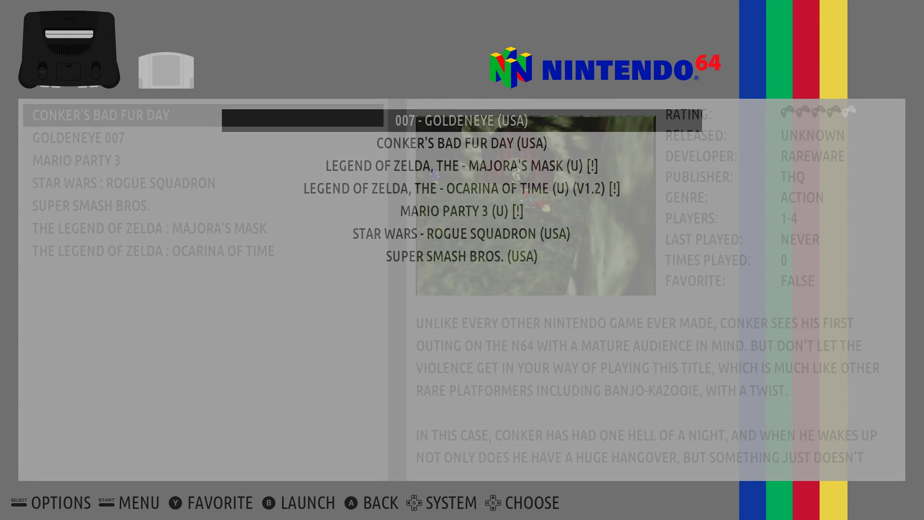
pyautogui.press('Down')
pyautogui.press('Down')
pyautogui.press('Down')
pyautogui.press('Down')
pyautogui.press('Down')
pyautogui.press('Down')
pyautogui.press('Down')
pyautogui.press('Down')
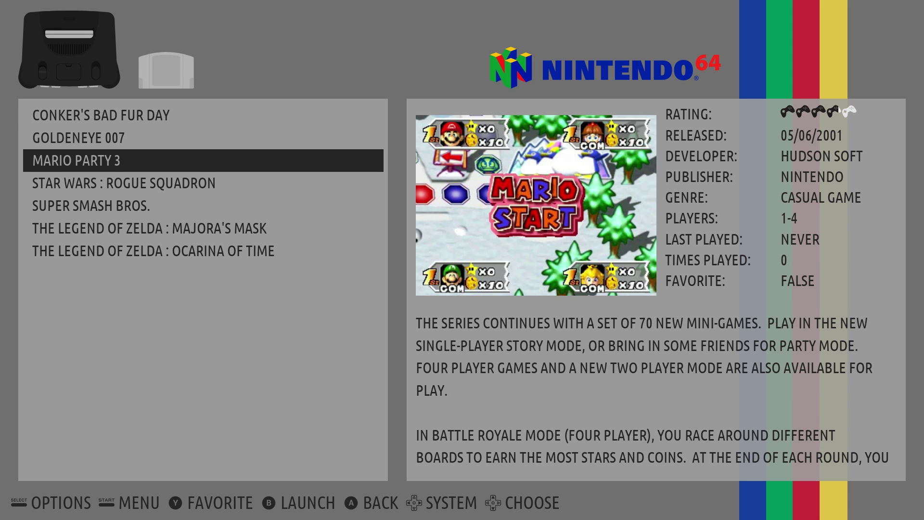
pyautogui.press('Down')
pyautogui.press('Down')
pyautogui.press('Down')
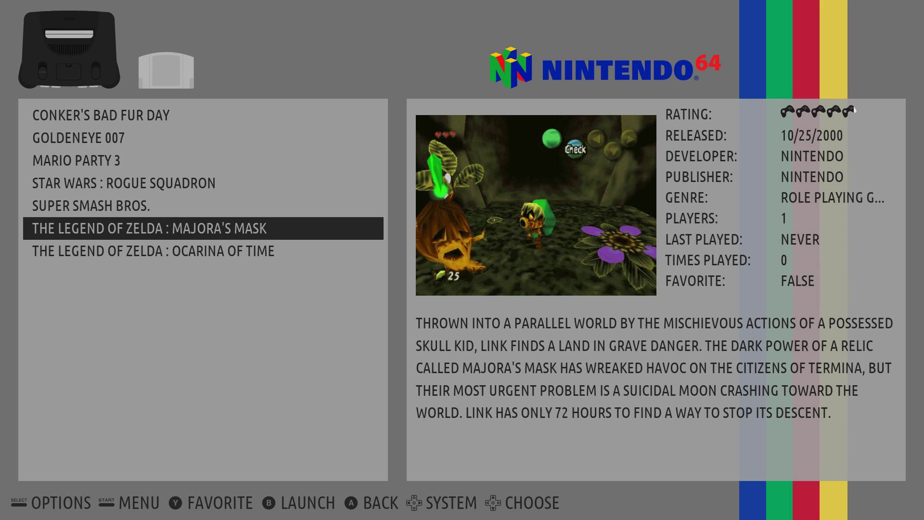
pyautogui.press('Down')
pyautogui.press('Down')
pyautogui.press('Down')
pyautogui.press('Down')
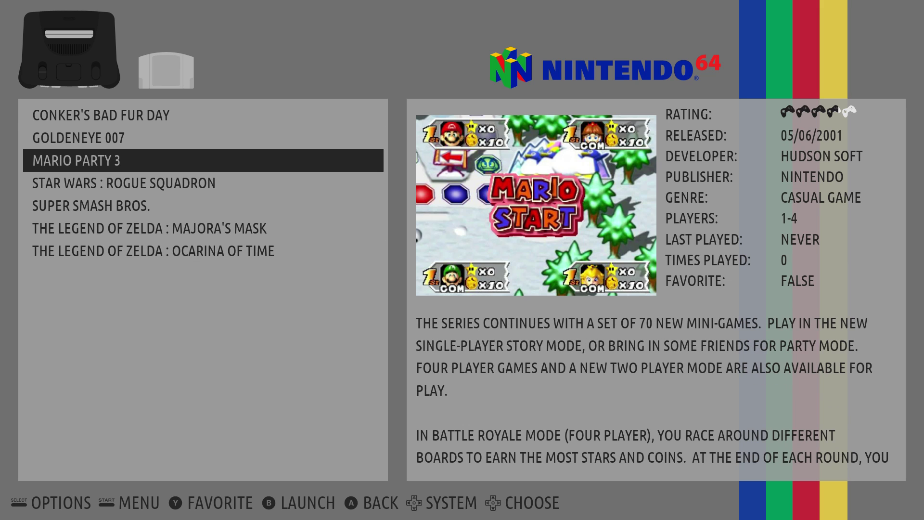
pyautogui.press('Down')
pyautogui.press('Down')
pyautogui.press('Down')
pyautogui.press('Right')
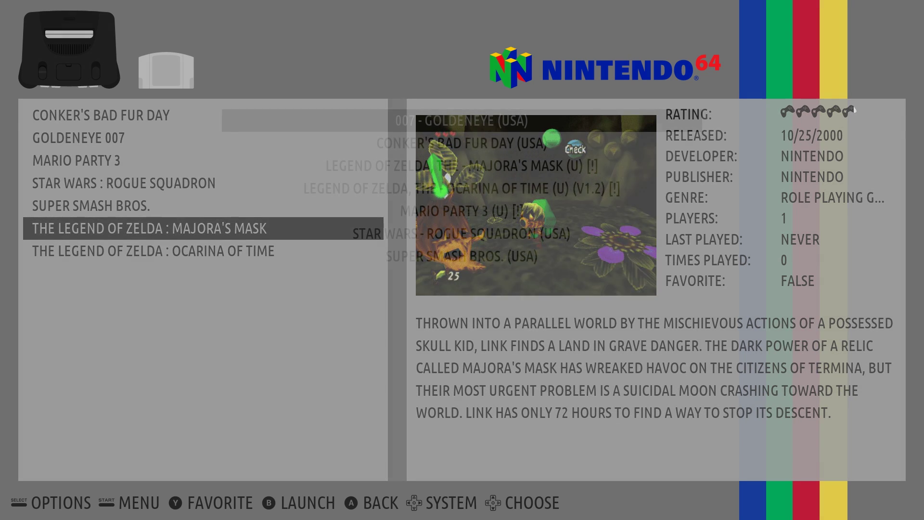
pyautogui.press('Down')
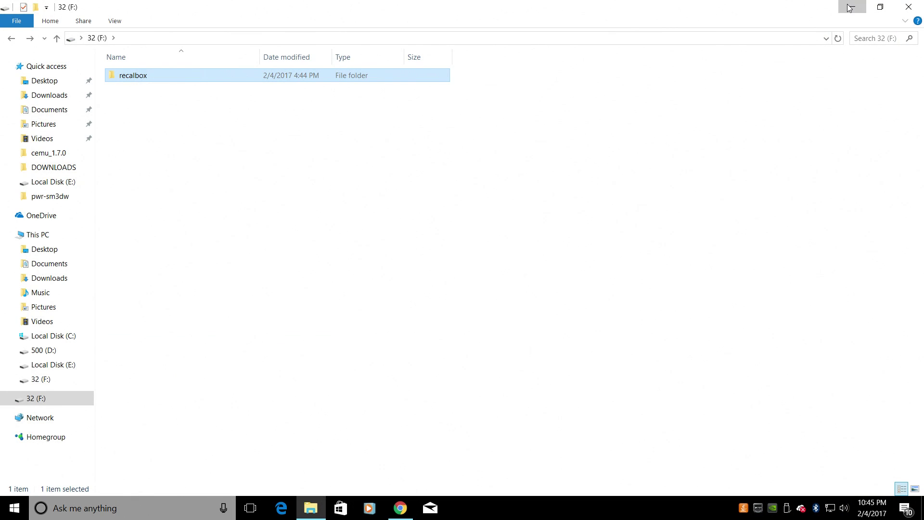
# Step: Leave Recalbox, open recalbox > roms on drive 32 (F:), scan its 53 system folders, then minimize
pyautogui.click(845, 7)
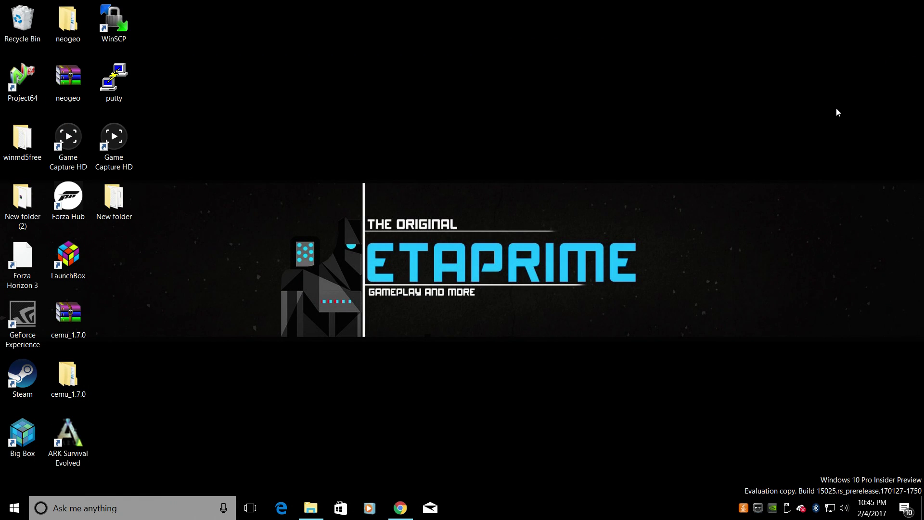
pyautogui.click(313, 509)
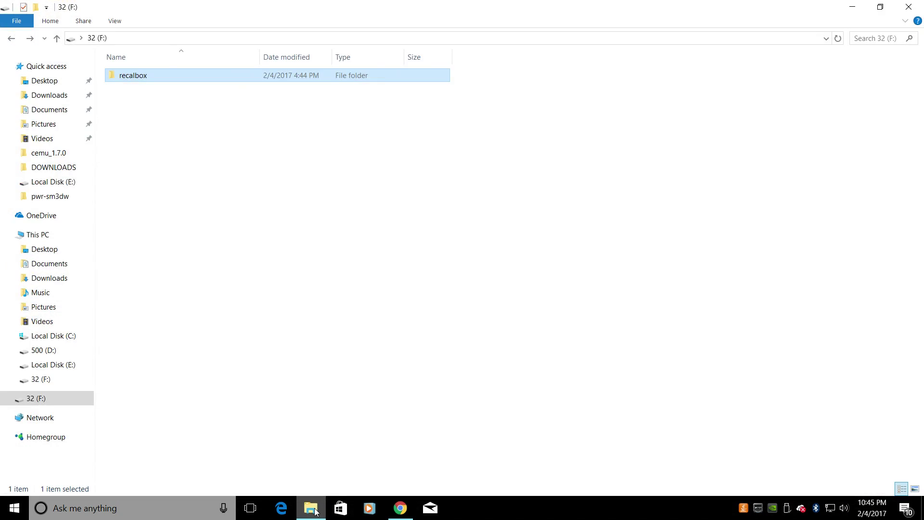
pyautogui.doubleClick(123, 82)
pyautogui.doubleClick(127, 140)
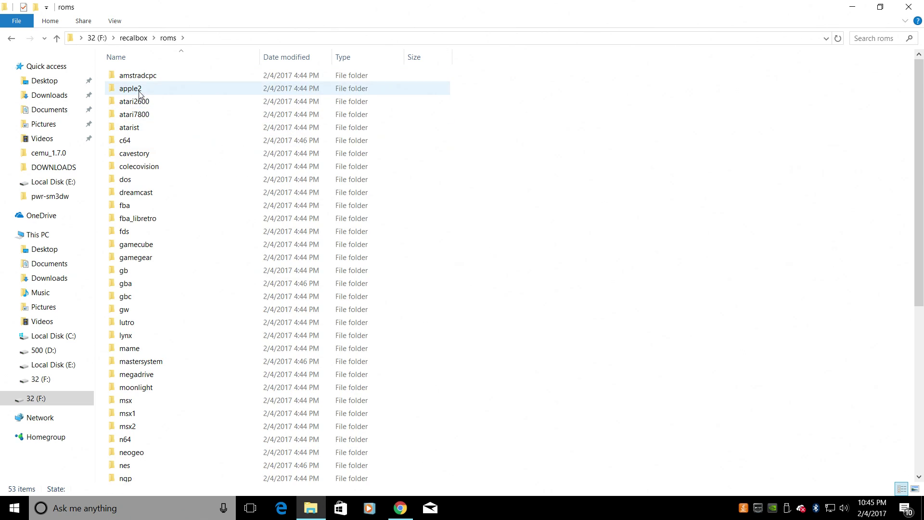
pyautogui.scroll(-2, 163, 337)
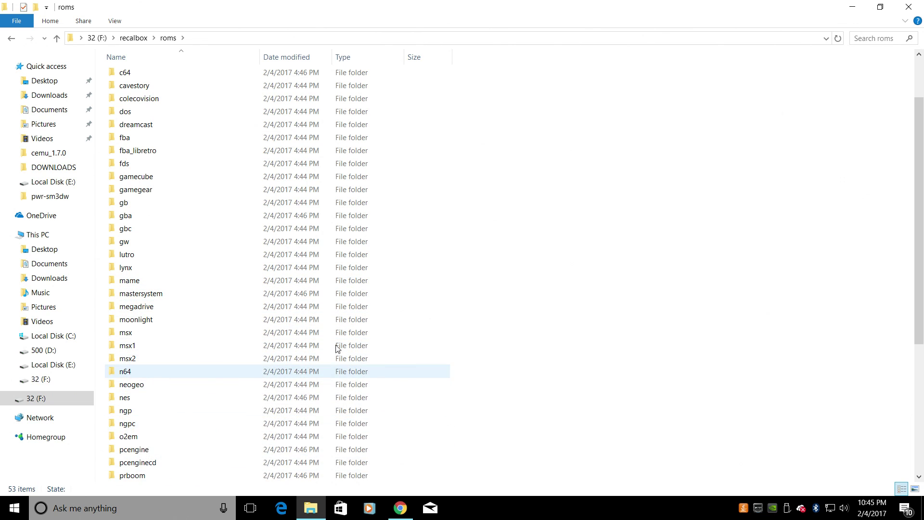
pyautogui.click(850, 6)
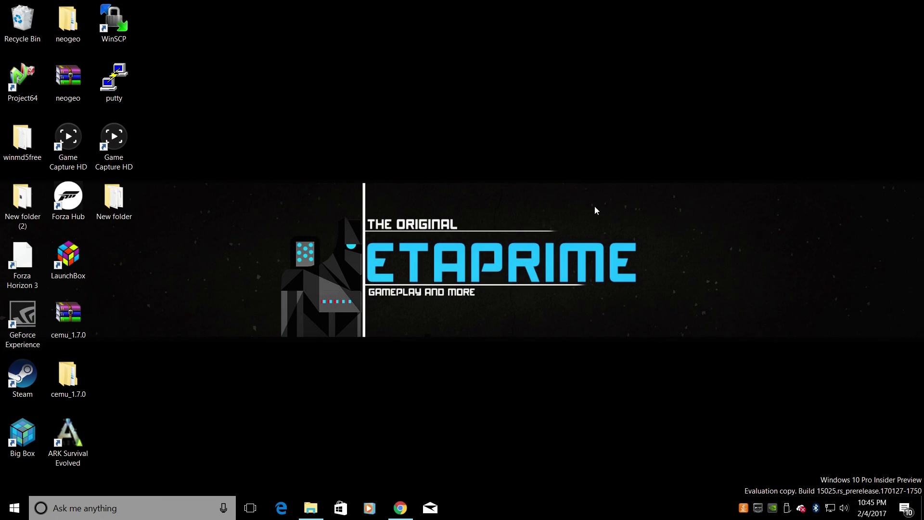
# Step: Make a new desktop folder called SCRAPER, then return to the GitHub releases page
pyautogui.rightClick(476, 140)
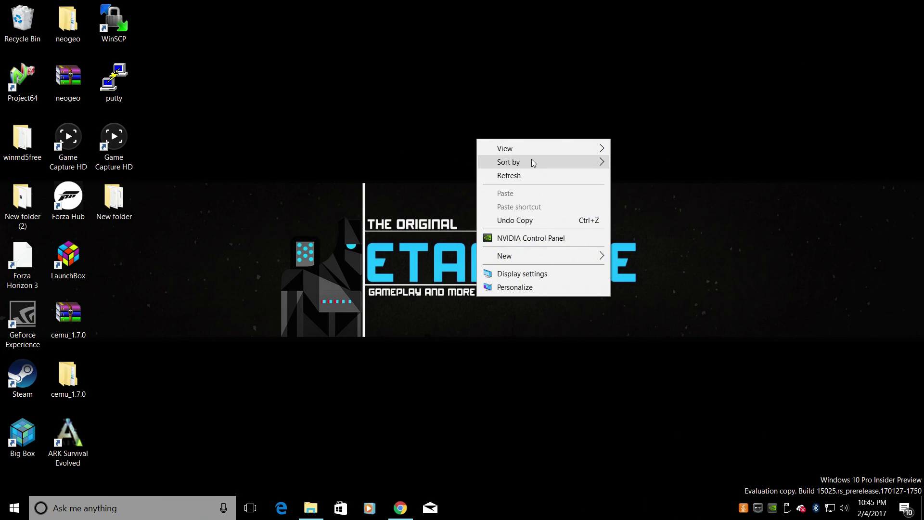
pyautogui.moveTo(520, 256)
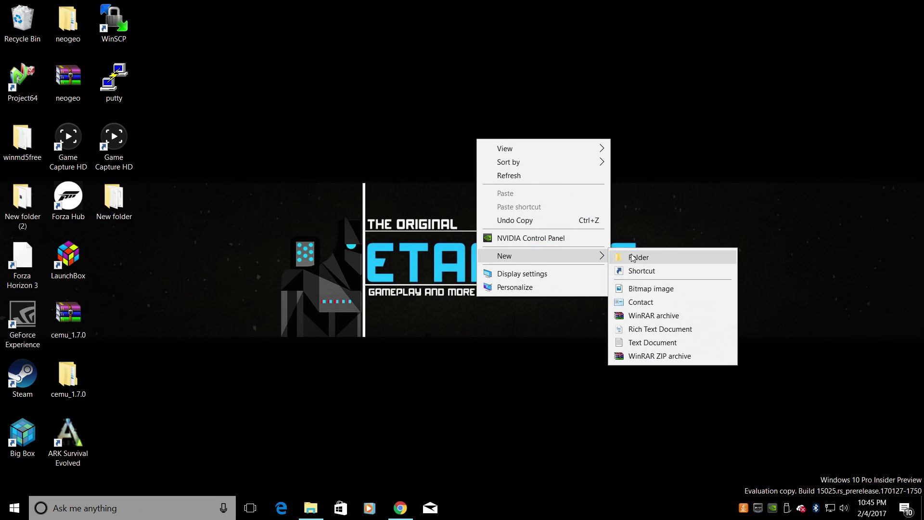
pyautogui.click(633, 258)
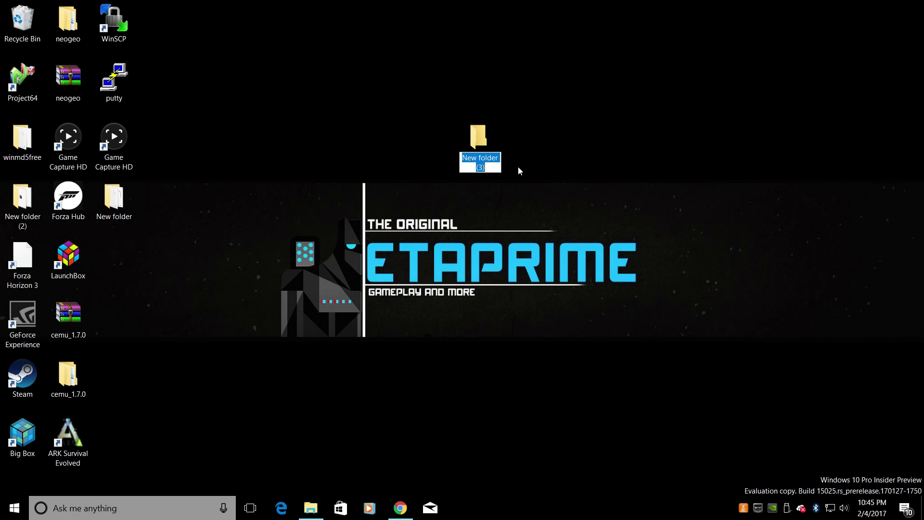
pyautogui.write('SCRAPER')
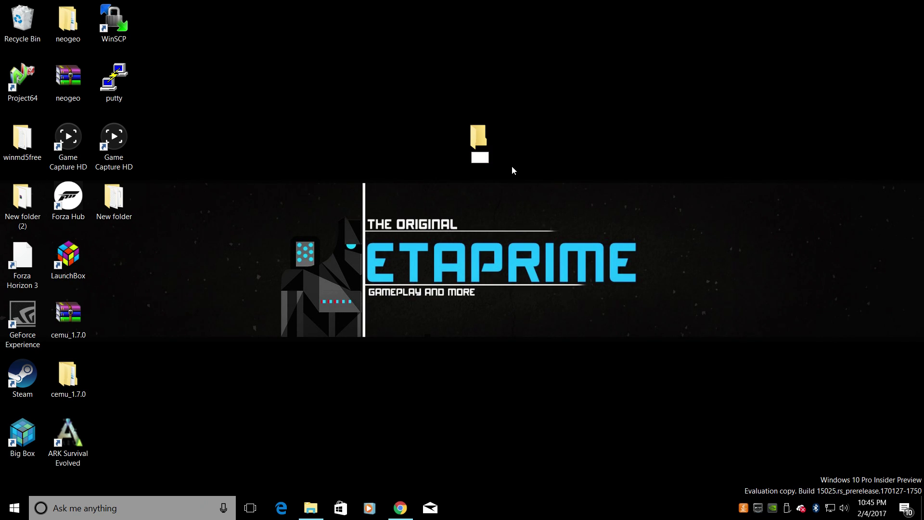
pyautogui.press('Return')
pyautogui.click(513, 169)
pyautogui.click(402, 509)
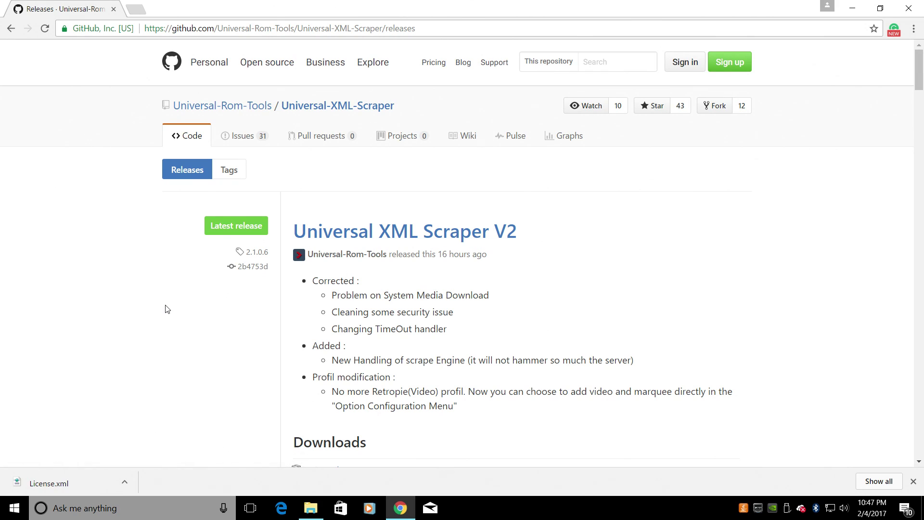
# Step: Download Universal_XML_Scraper64.exe from the V2 release's Downloads list
pyautogui.scroll(-3, 167, 309)
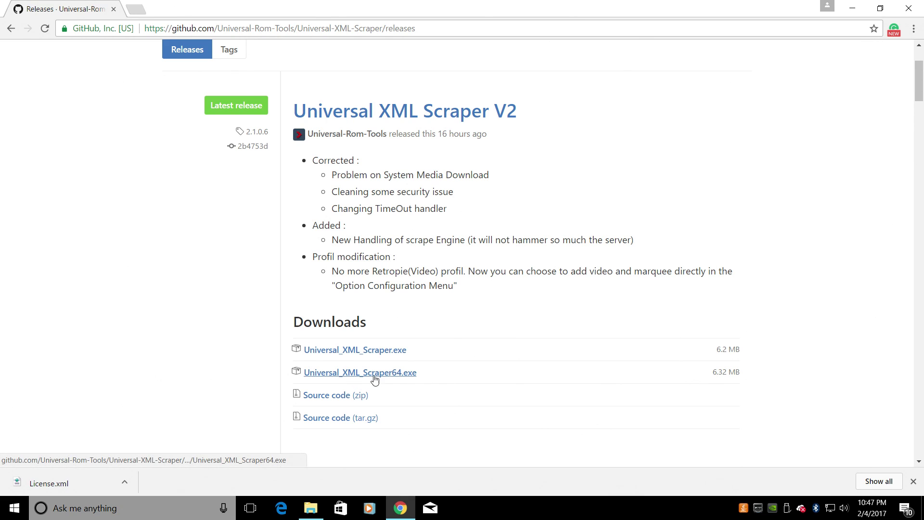
pyautogui.click(391, 380)
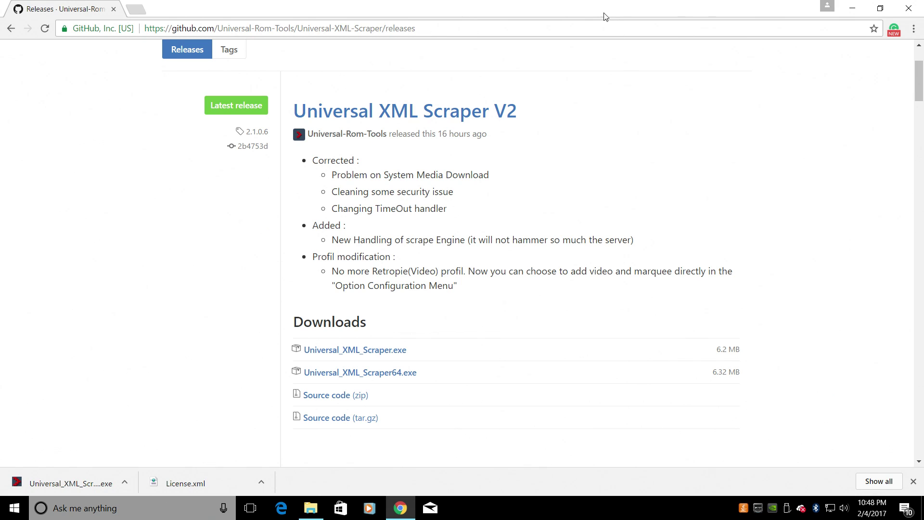
# Step: Snap Chrome to the right half and drag the downloaded Universal_XML_Scraper64.exe onto the SCRAPER folder
pyautogui.moveTo(604, 20); pyautogui.dragTo(922, 110)
pyautogui.click(411, 95)
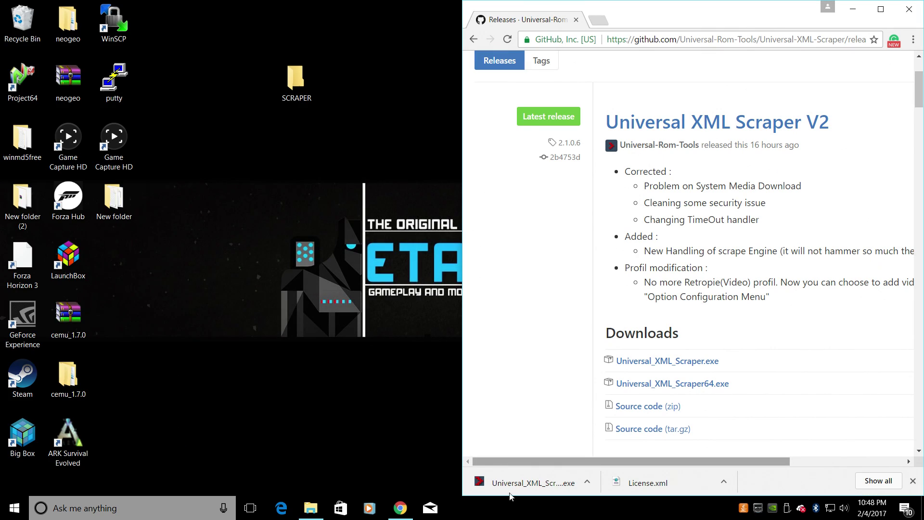
pyautogui.moveTo(530, 482); pyautogui.dragTo(297, 91)
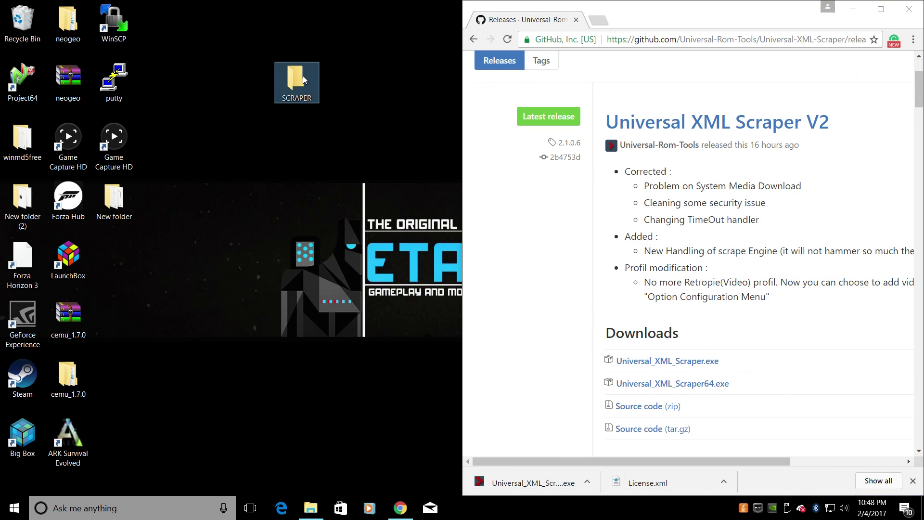
pyautogui.click(852, 9)
# Step: Open the SCRAPER folder, enlarge its window, and run Universal_XML_Scraper64 past the security warning
pyautogui.moveTo(292, 86); pyautogui.dragTo(489, 161)
pyautogui.doubleClick(478, 144)
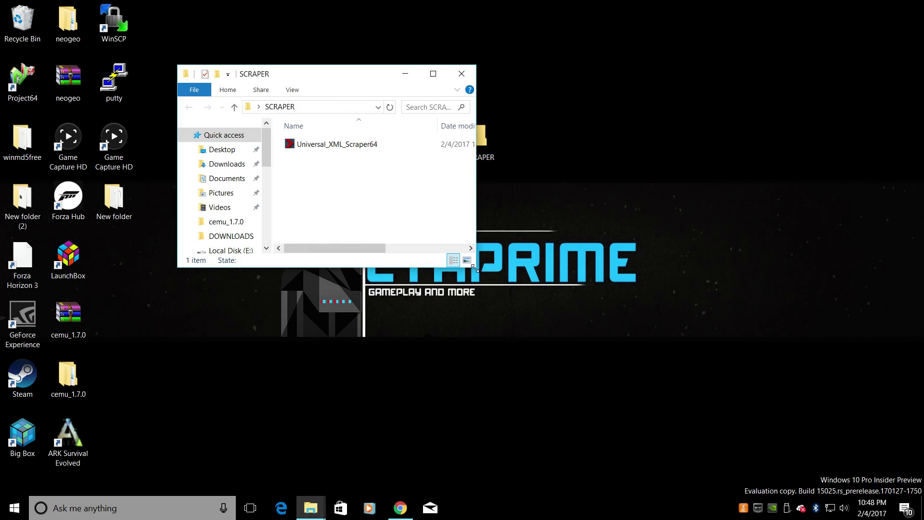
pyautogui.moveTo(475, 268); pyautogui.dragTo(693, 353)
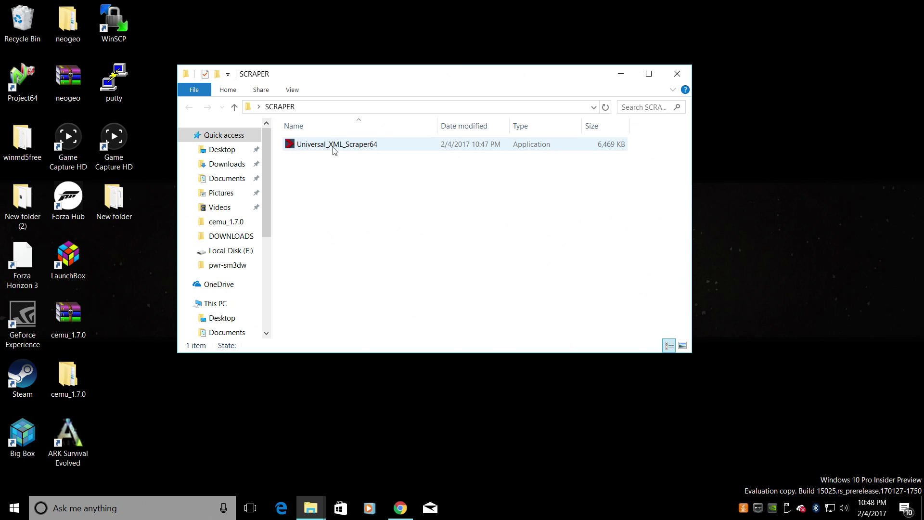
pyautogui.doubleClick(349, 148)
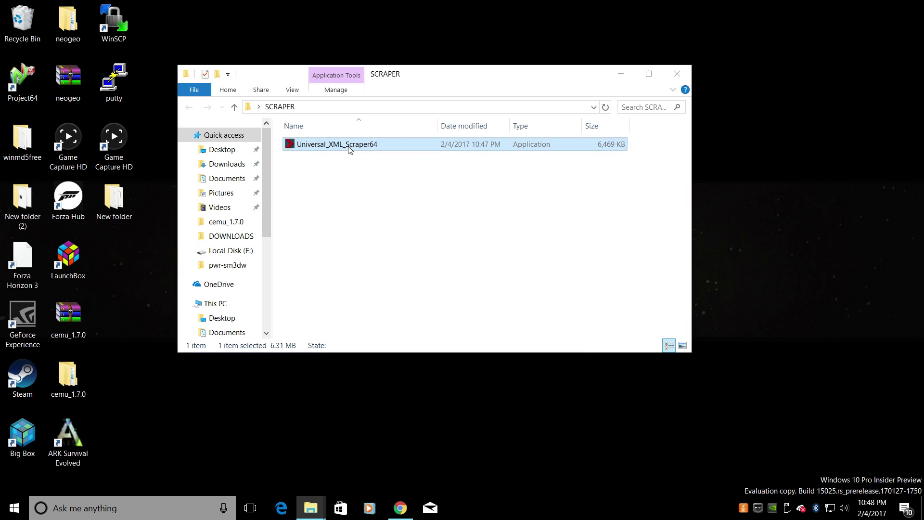
pyautogui.click(500, 271)
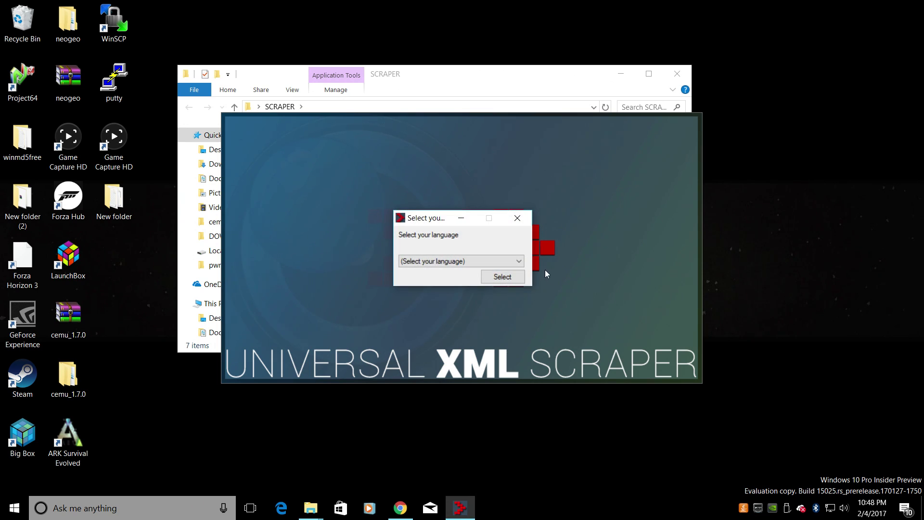
# Step: Set the scraper's interface language to English (US)
pyautogui.click(519, 263)
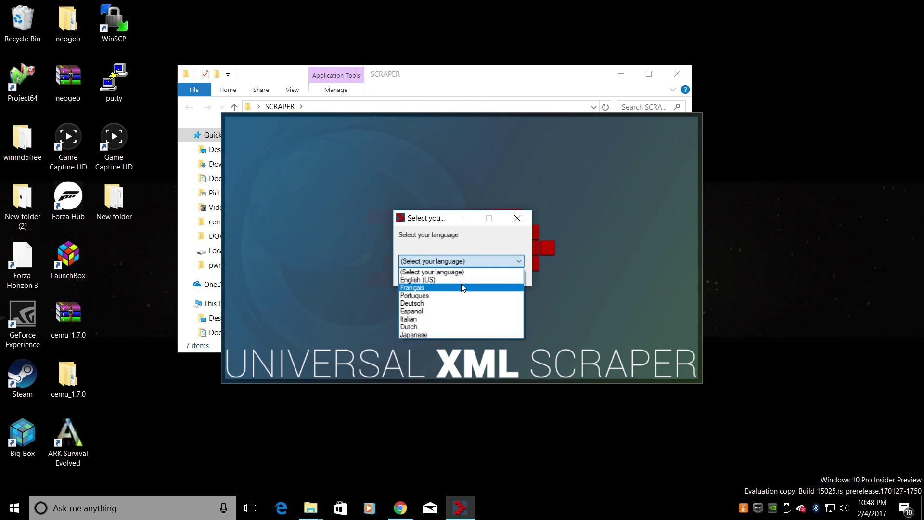
pyautogui.click(506, 280)
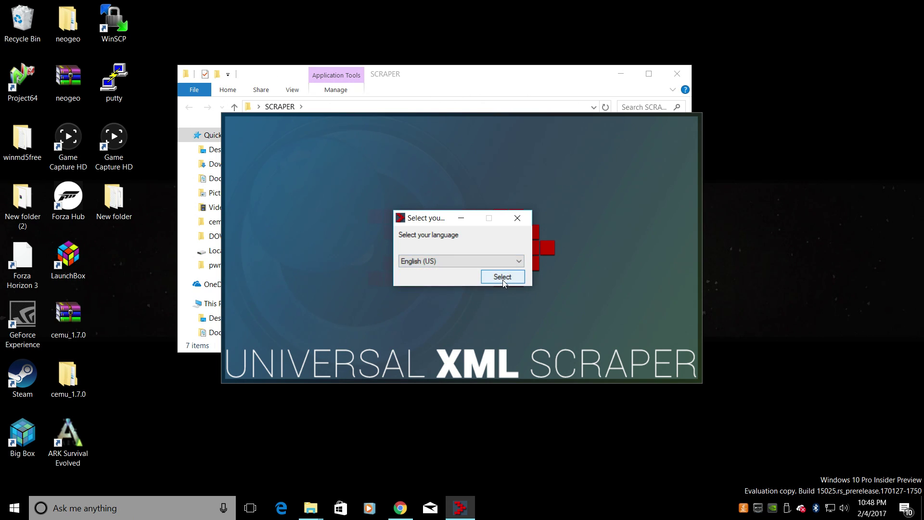
pyautogui.click(503, 281)
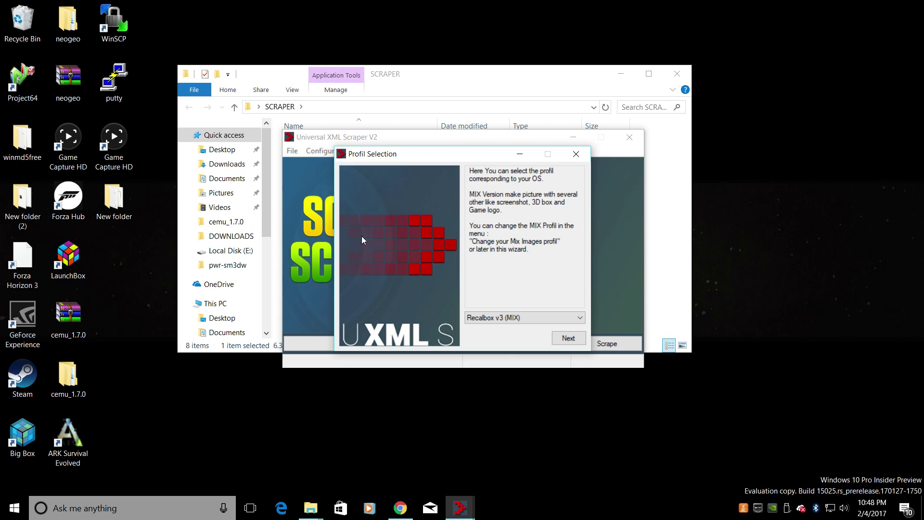
# Step: Select the Recalbox v4 profile and continue to the Autoconfiguration Path step
pyautogui.click(580, 319)
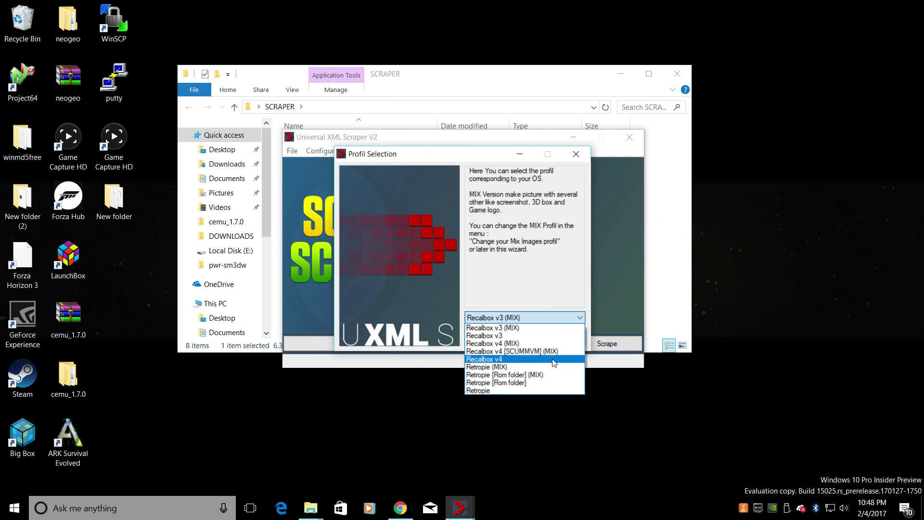
pyautogui.click(509, 361)
pyautogui.click(569, 339)
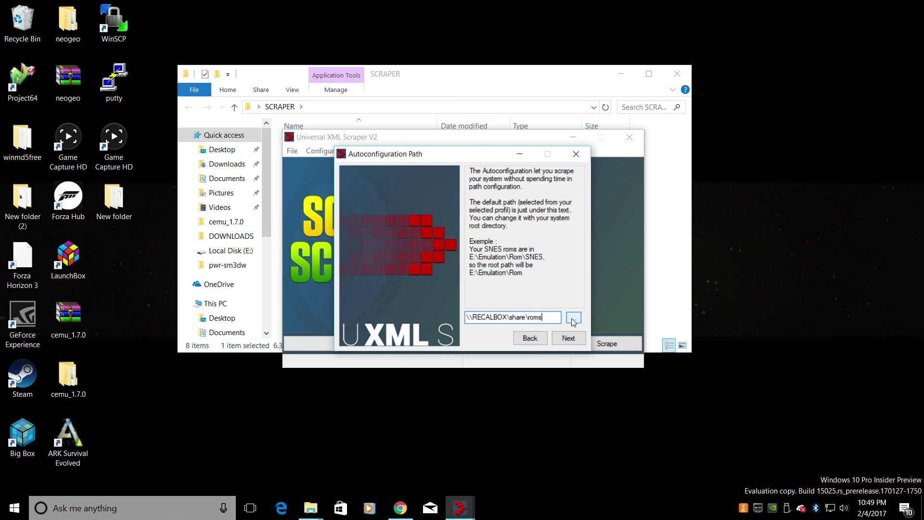
# Step: Browse to 32 (F:) > recalbox > roms as the root path and start autoconfiguration
pyautogui.click(573, 319)
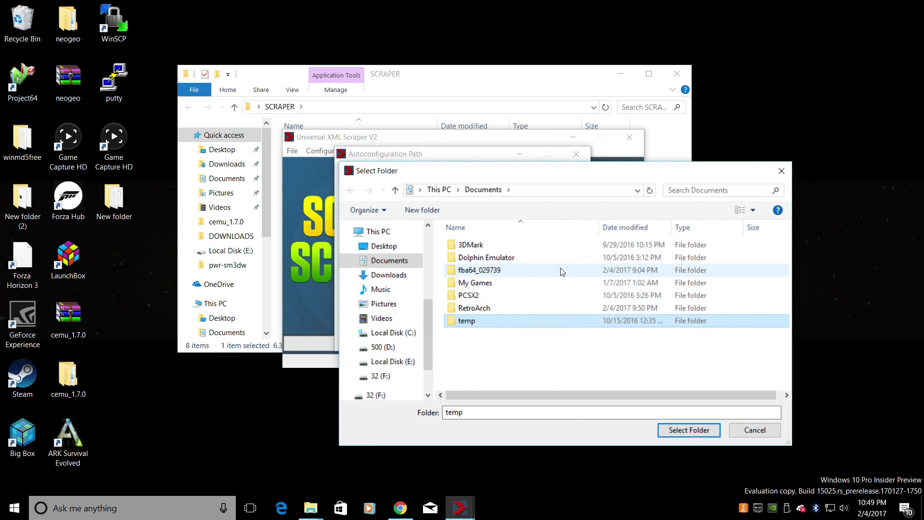
pyautogui.click(388, 376)
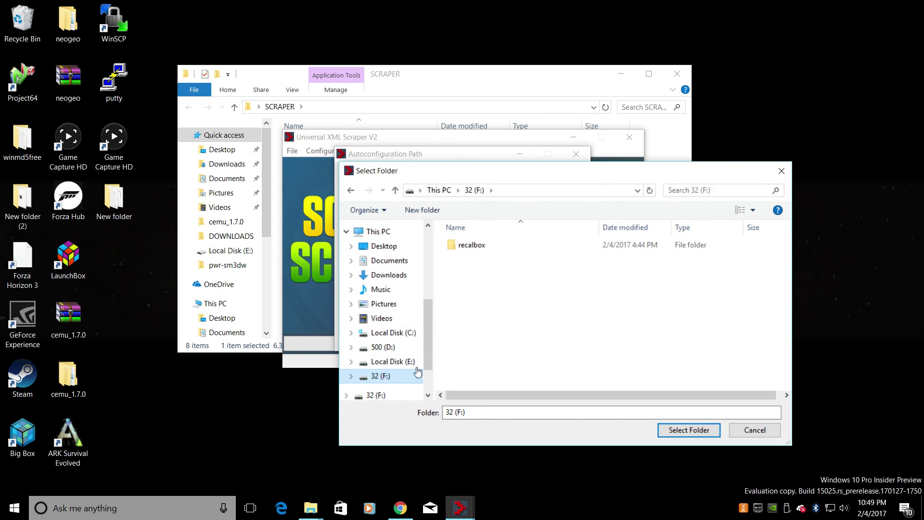
pyautogui.doubleClick(475, 250)
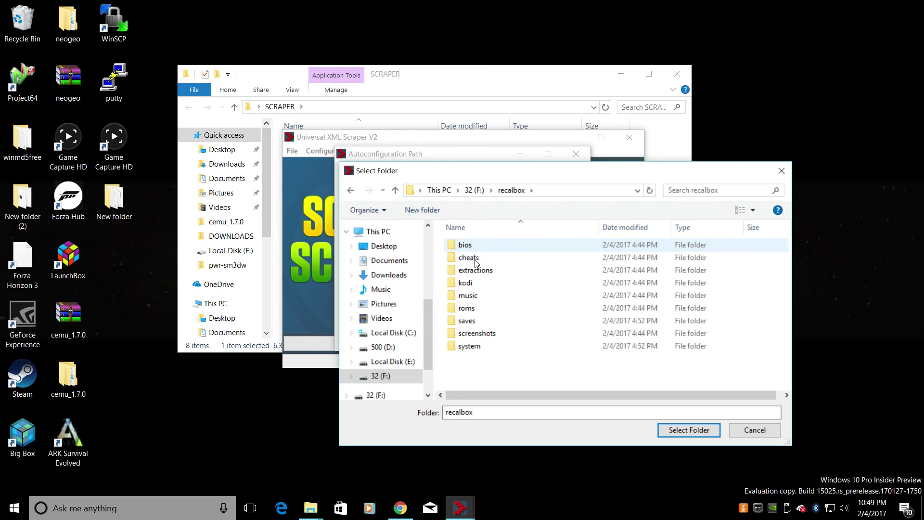
pyautogui.click(468, 312)
pyautogui.doubleClick(466, 311)
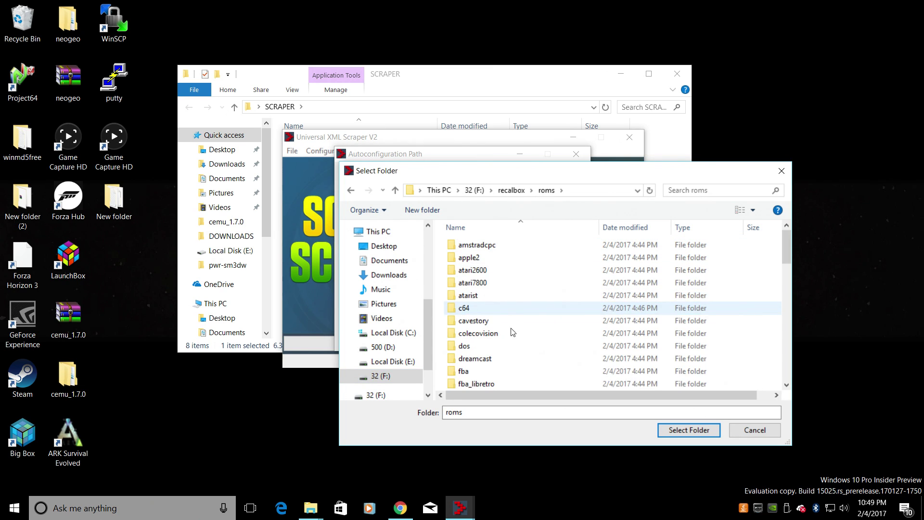
pyautogui.click(679, 431)
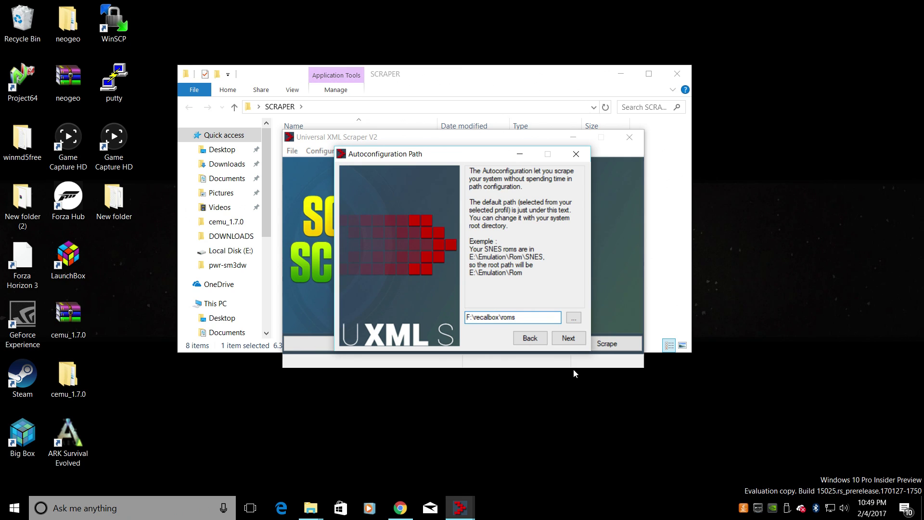
pyautogui.click(568, 341)
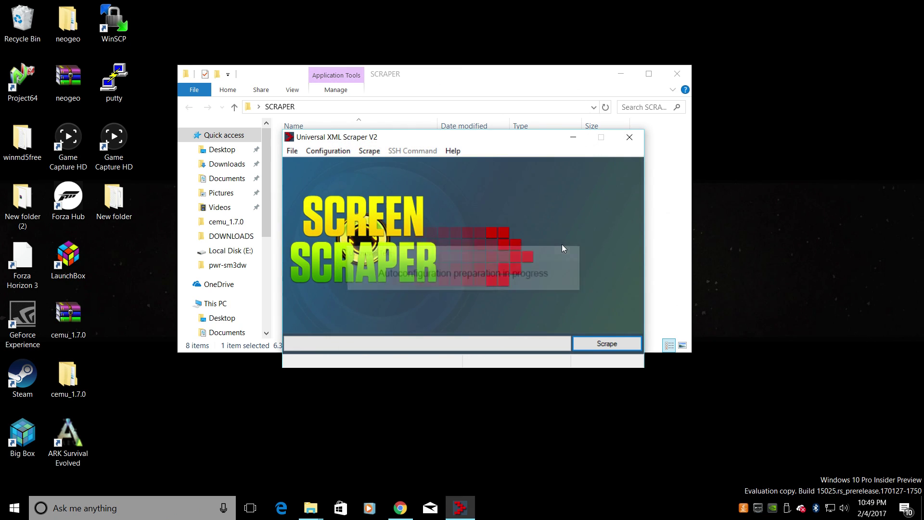
# Step: End the wizard, pick n64 under Select your system (Autoconf), and start scraping it
pyautogui.click(568, 337)
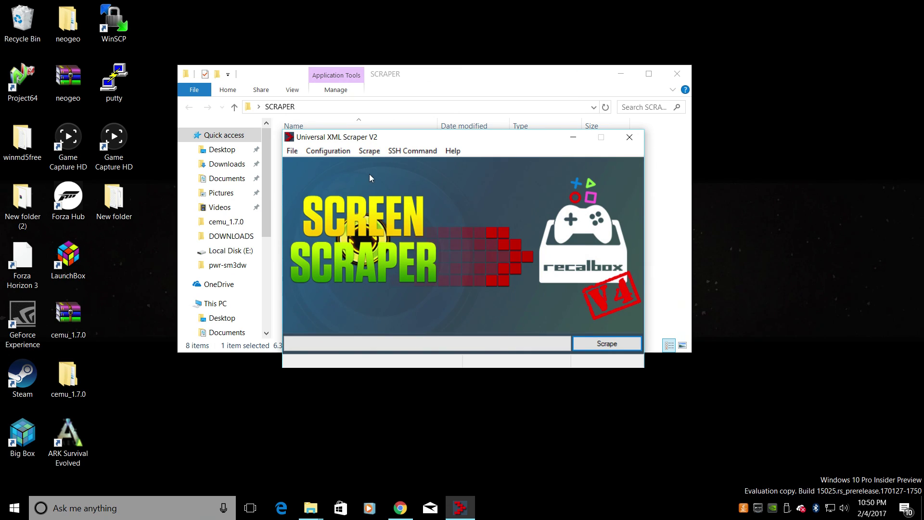
pyautogui.click(368, 151)
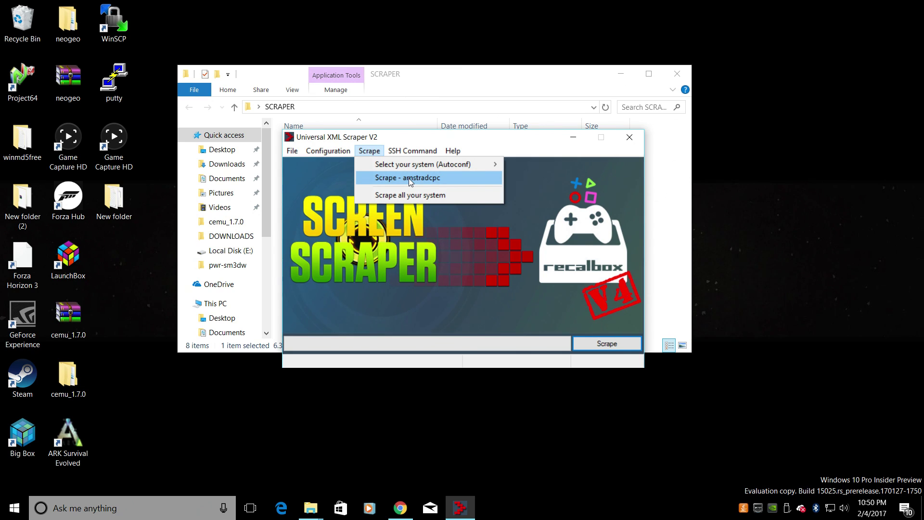
pyautogui.moveTo(417, 165)
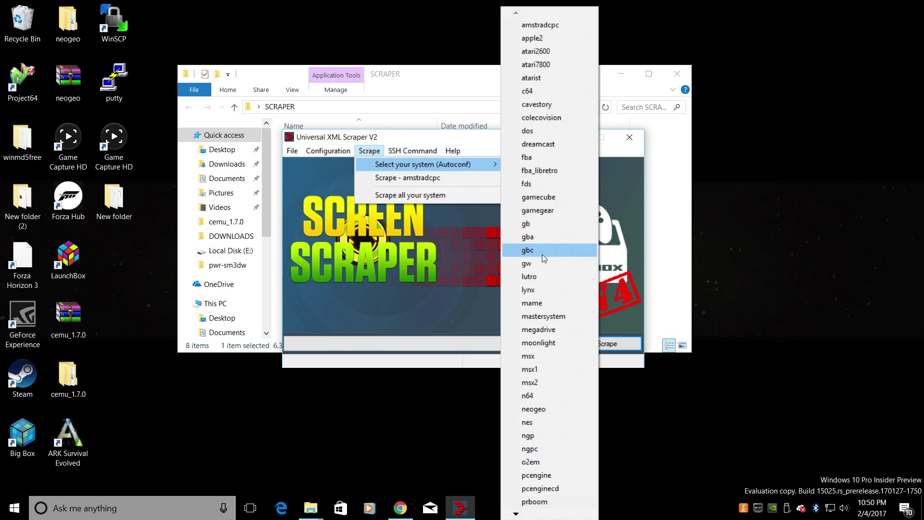
pyautogui.click(529, 397)
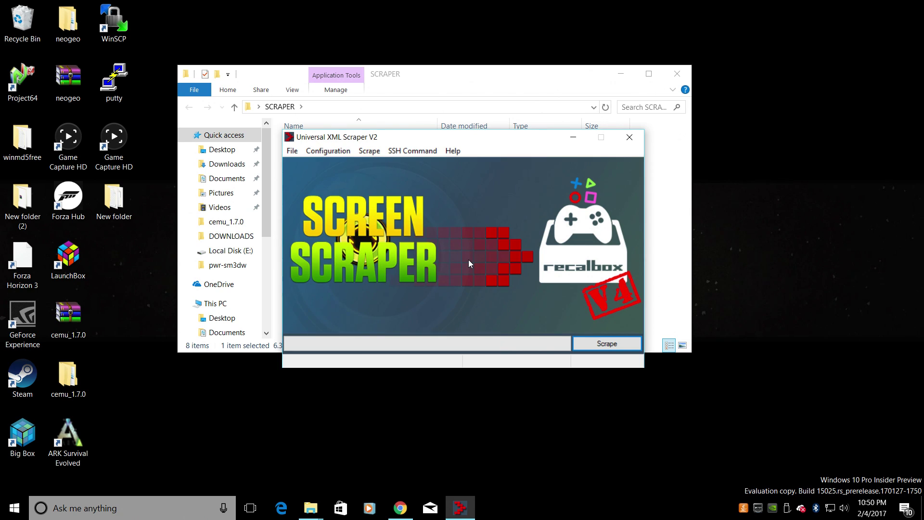
pyautogui.click(609, 344)
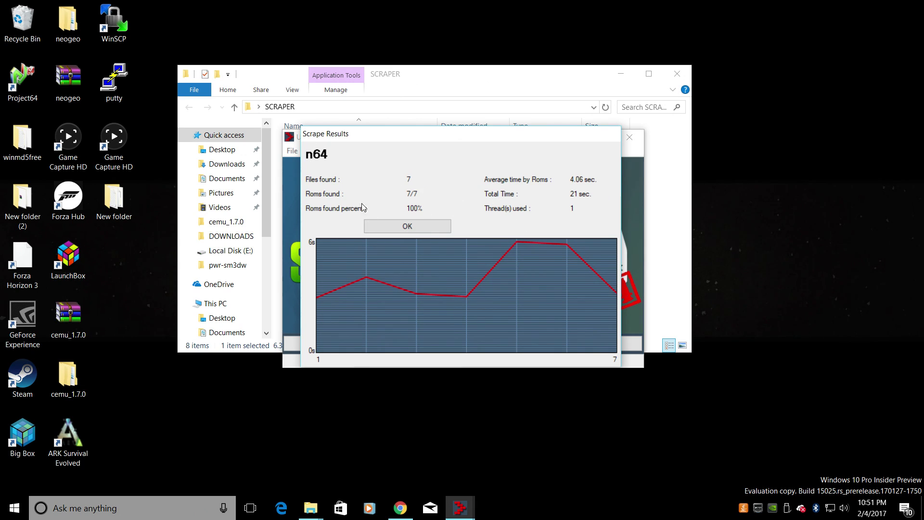
# Step: Close the n64 Scrape Results showing 7/7 ROMs found, back in the Scrape menu
pyautogui.click(390, 225)
pyautogui.click(373, 151)
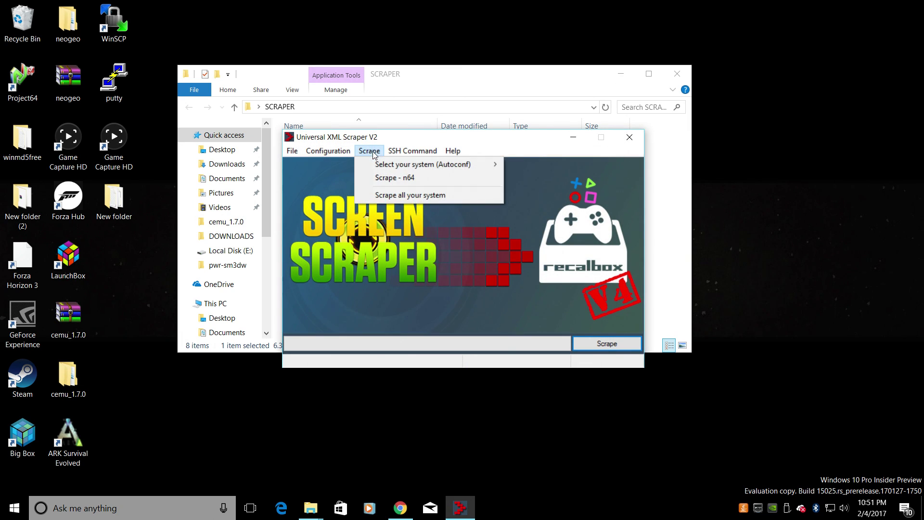
# Step: Scrape the nes system via Select your system (Autoconf), reaching 11/11 found, and close results
pyautogui.moveTo(388, 165)
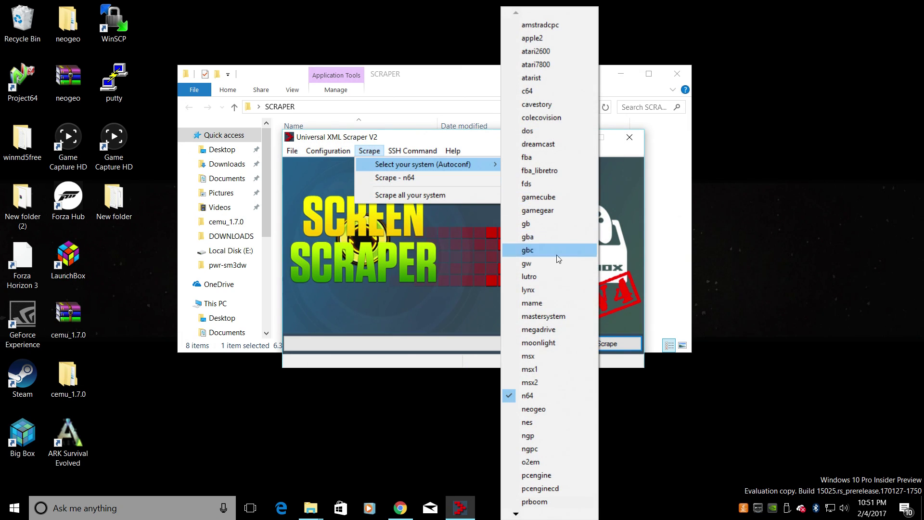
pyautogui.click(554, 421)
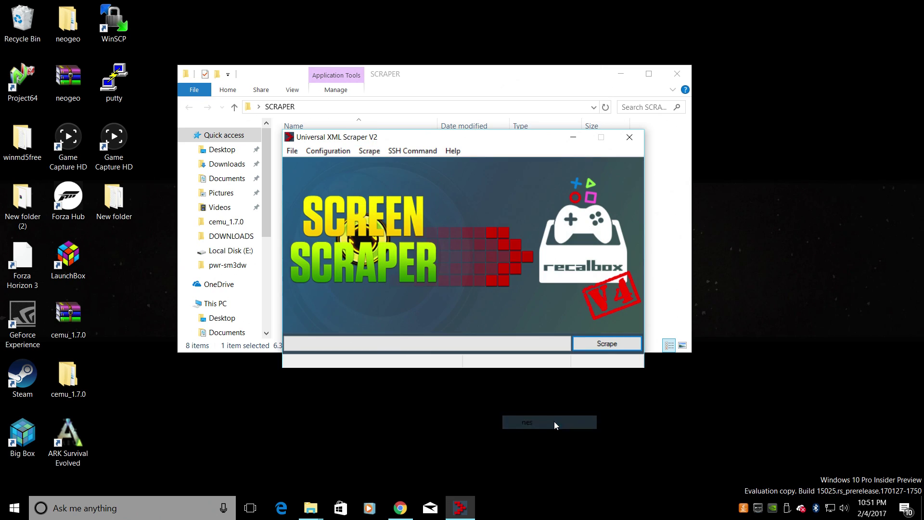
pyautogui.click(604, 345)
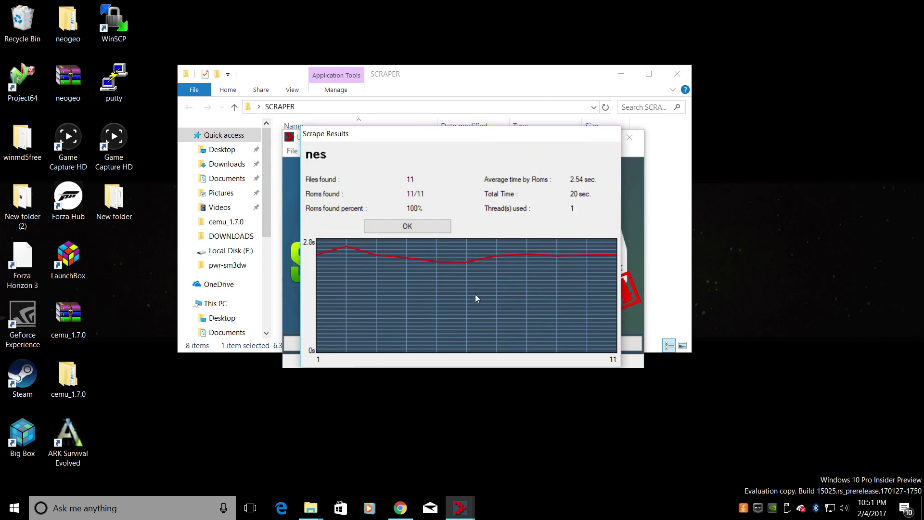
pyautogui.click(426, 230)
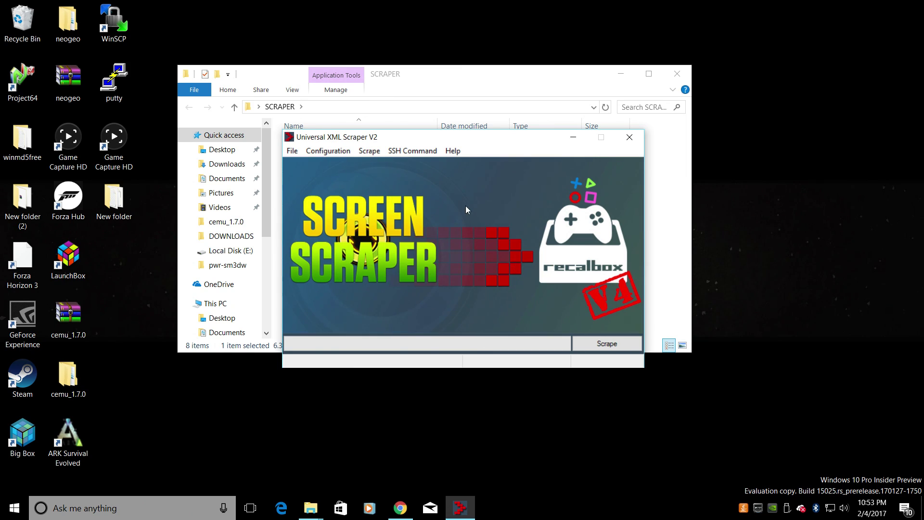
# Step: Pick neogeo from the Autoconf system list and scrape it, all 8/8 ROMs found in 18 sec
pyautogui.click(373, 152)
pyautogui.moveTo(370, 162)
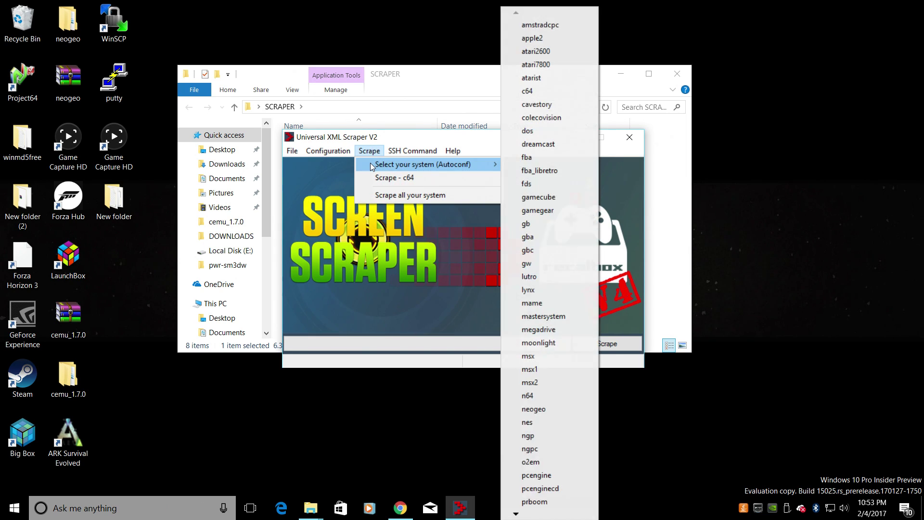
pyautogui.moveTo(408, 164)
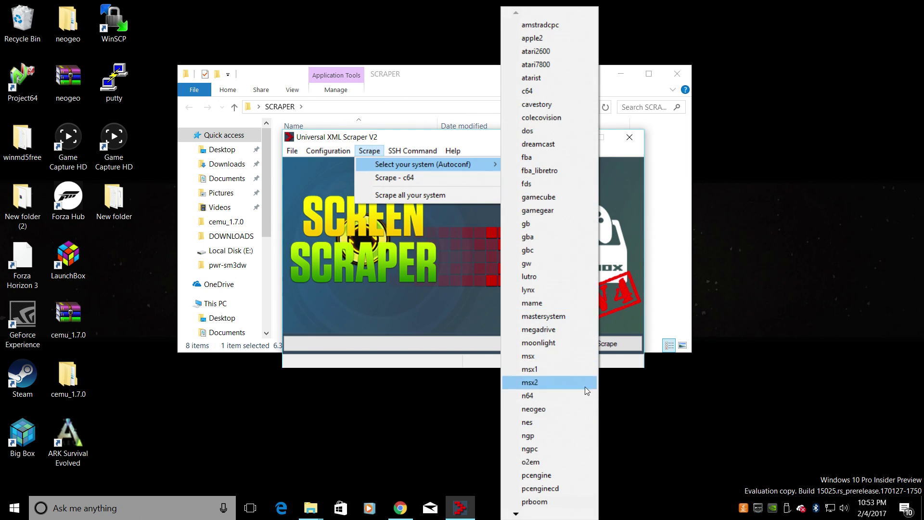
pyautogui.click(533, 410)
pyautogui.click(616, 344)
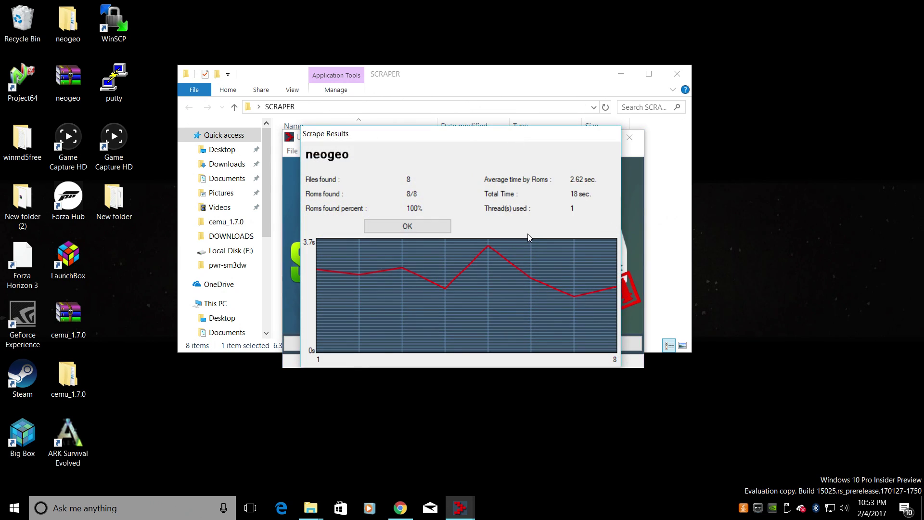
pyautogui.click(392, 227)
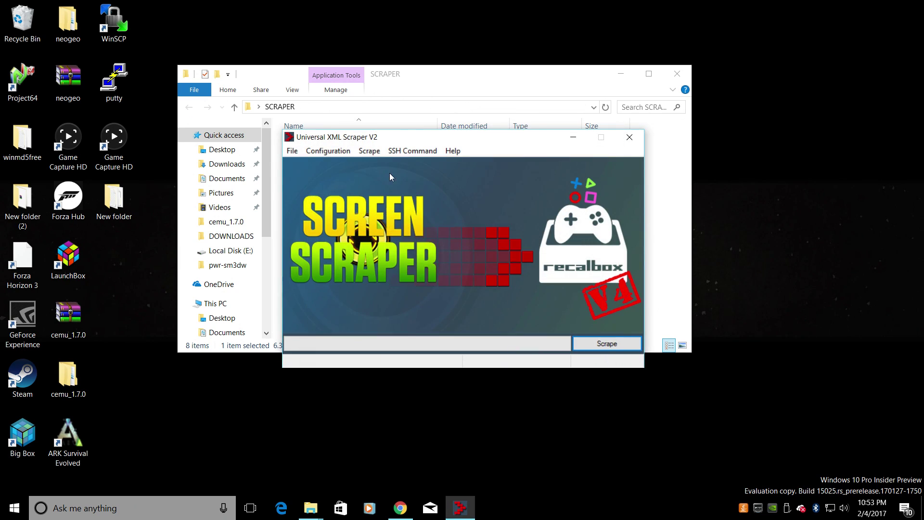
pyautogui.click(369, 151)
# Step: Pick snes from the Autoconf system list and scrape it, all 15/15 ROMs found in 32 sec
pyautogui.moveTo(420, 164)
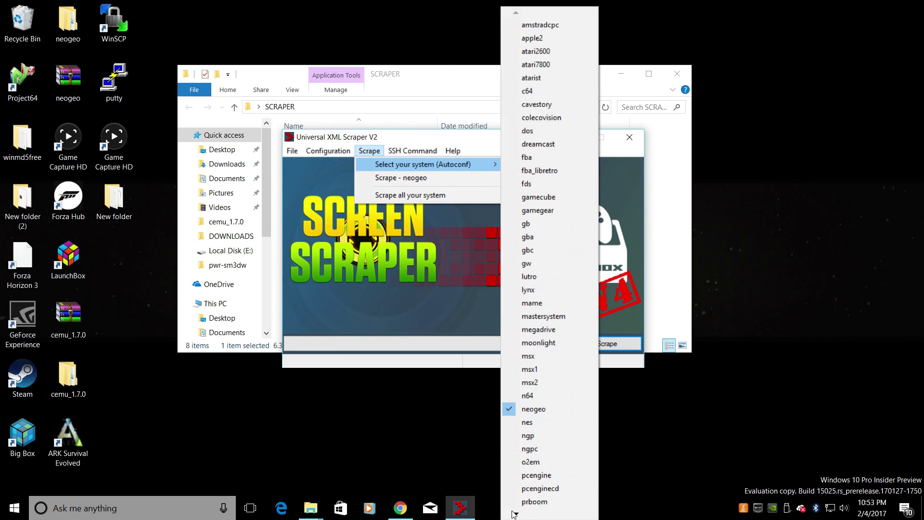
pyautogui.moveTo(516, 514)
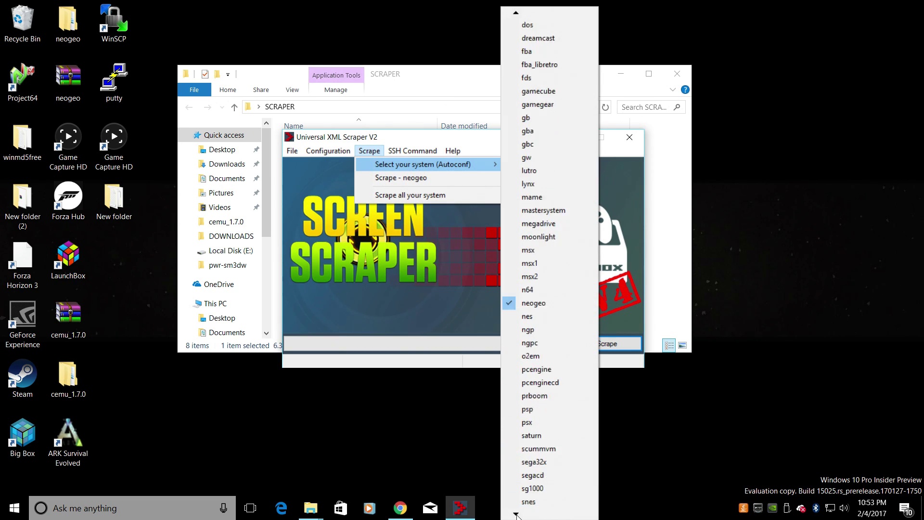
pyautogui.click(535, 486)
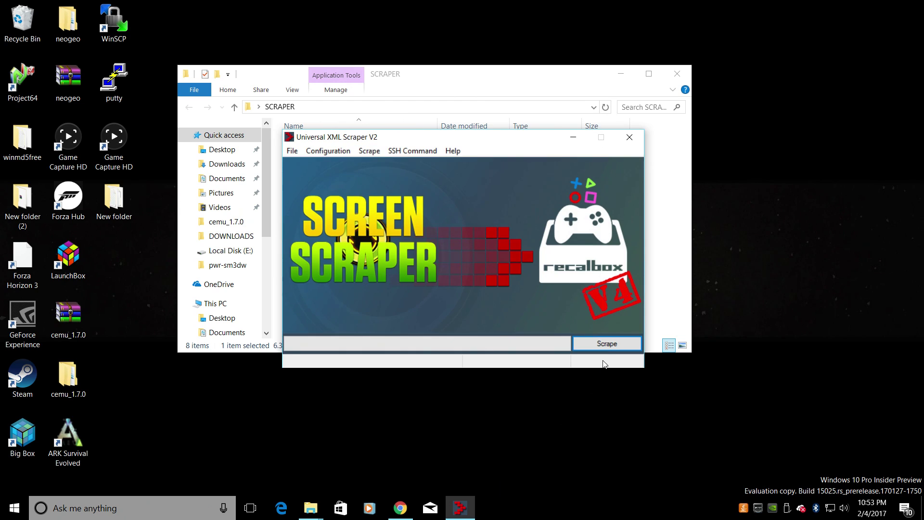
pyautogui.click(608, 346)
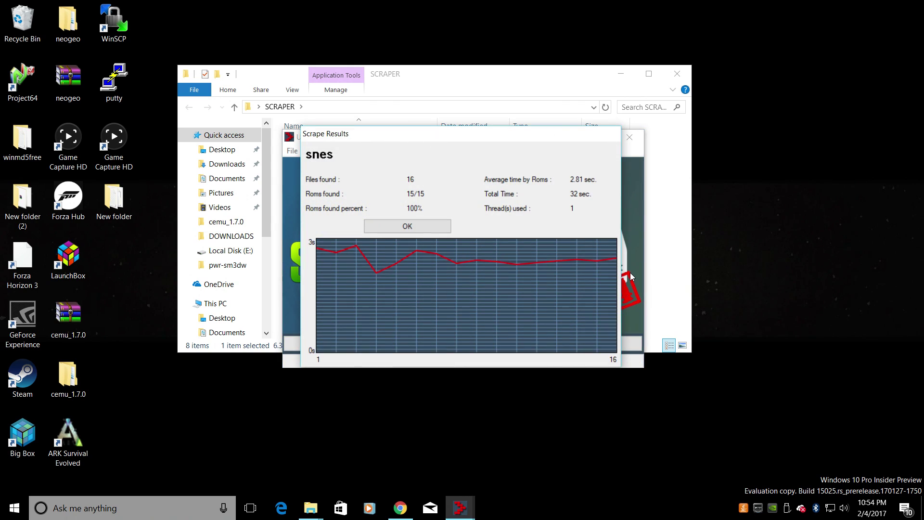
pyautogui.click(415, 227)
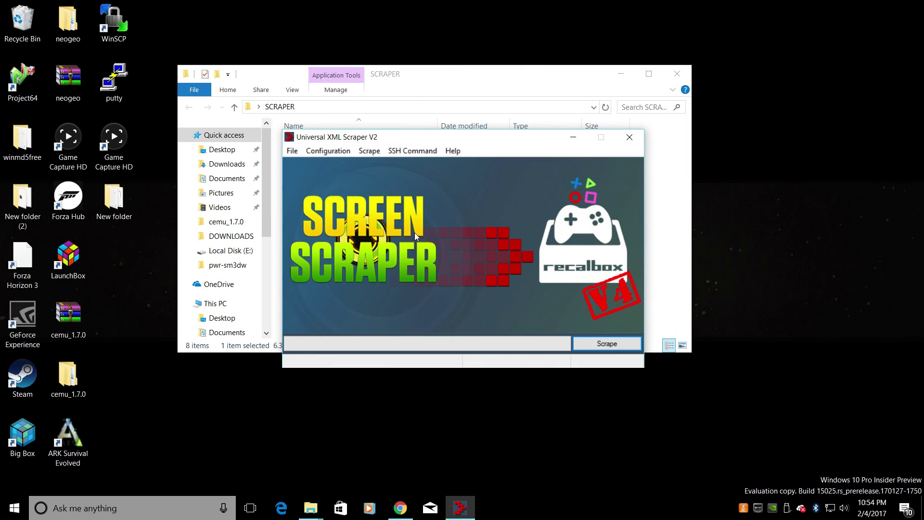